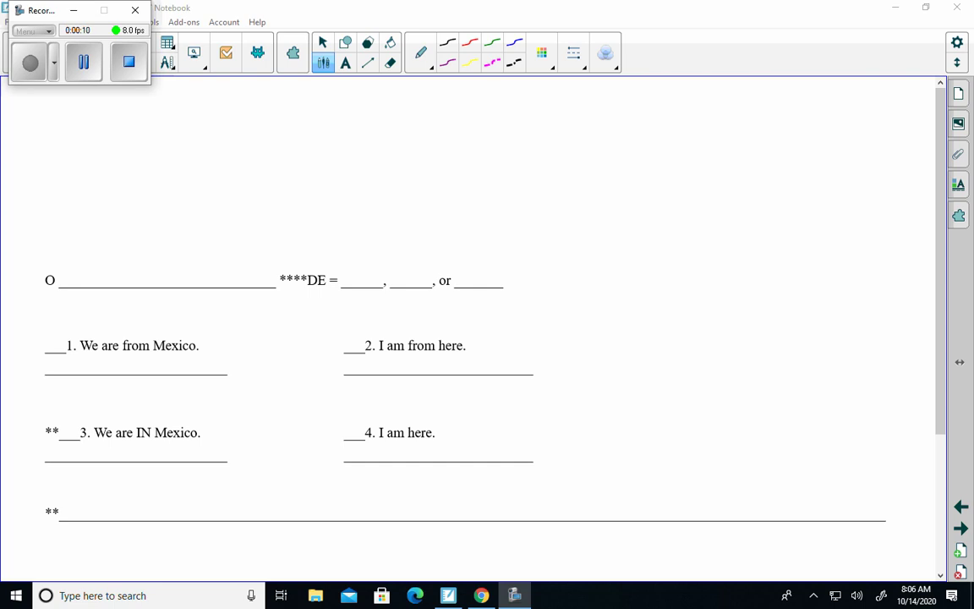
- Draw a blue arrow at the O line, then handwrite "Estar" underlined with "To Be" beside it above the worksheet
click(26, 259)
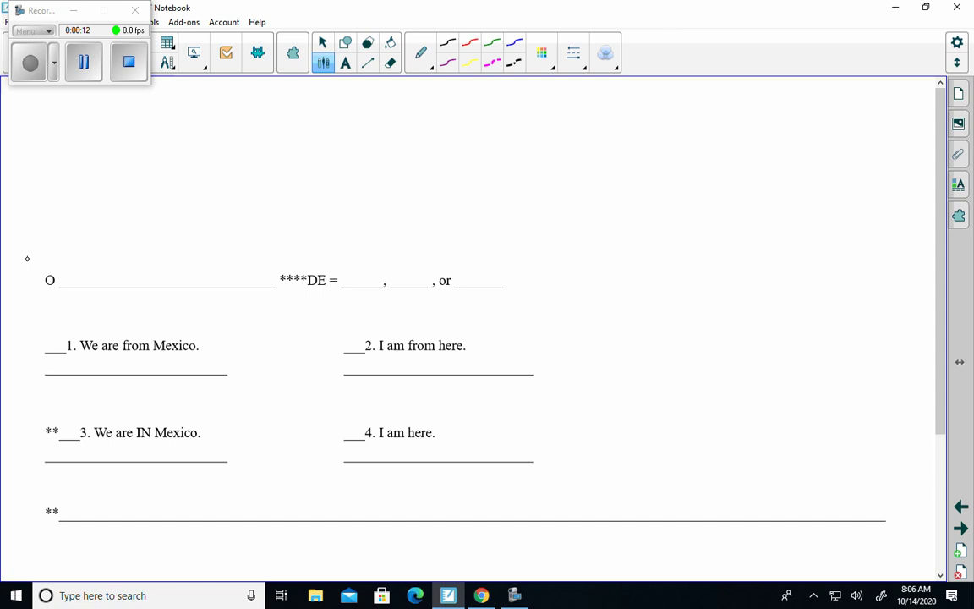
mouse_move(32, 249)
mouse_down()
mouse_move(35, 265)
mouse_move(25, 262)
mouse_move(35, 264)
mouse_up()
mouse_move(582, 89)
mouse_down()
mouse_move(565, 108)
mouse_move(578, 109)
mouse_up()
mouse_move(595, 92)
mouse_down()
mouse_move(585, 108)
mouse_move(612, 95)
mouse_up()
mouse_move(618, 98)
mouse_down()
mouse_move(619, 109)
mouse_move(645, 109)
mouse_up()
drag(566, 114, 648, 116)
mouse_move(698, 93)
mouse_down()
mouse_move(721, 91)
mouse_move(706, 113)
mouse_move(725, 102)
mouse_up()
mouse_move(737, 93)
mouse_down()
mouse_move(746, 103)
mouse_move(737, 112)
mouse_up()
mouse_move(737, 104)
mouse_down()
mouse_move(765, 97)
mouse_move(771, 108)
mouse_up()
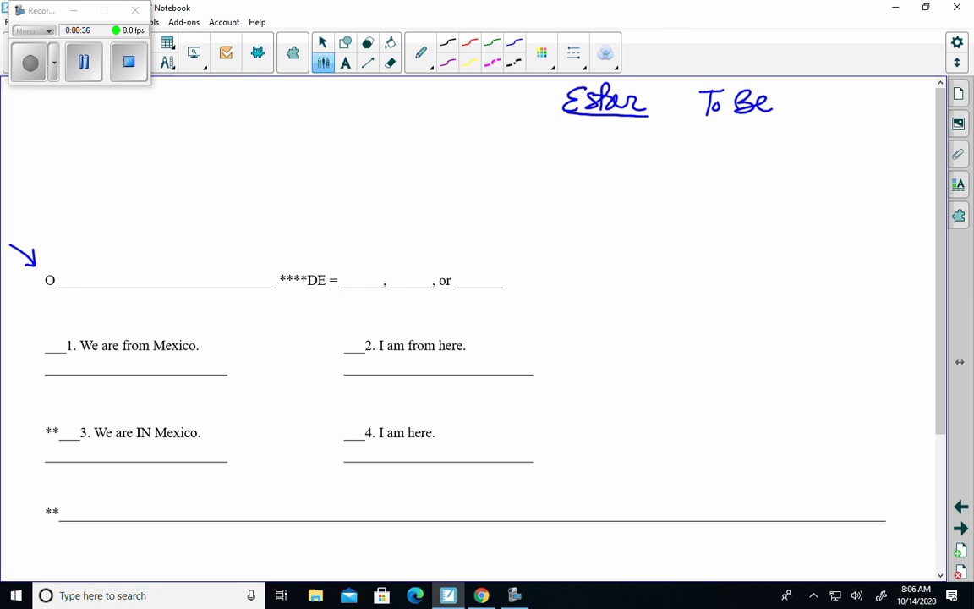
- Handwrite the letters H, E, L and PP in blue as a vertical list beside the Estar heading
mouse_move(486, 109)
mouse_down()
mouse_move(484, 131)
mouse_move(499, 134)
mouse_move(501, 122)
mouse_up()
mouse_move(497, 142)
mouse_down()
mouse_move(483, 149)
mouse_move(499, 161)
mouse_up()
drag(482, 174, 496, 195)
mouse_move(486, 206)
mouse_down()
mouse_move(479, 225)
mouse_move(489, 204)
mouse_up()
drag(490, 205, 492, 216)
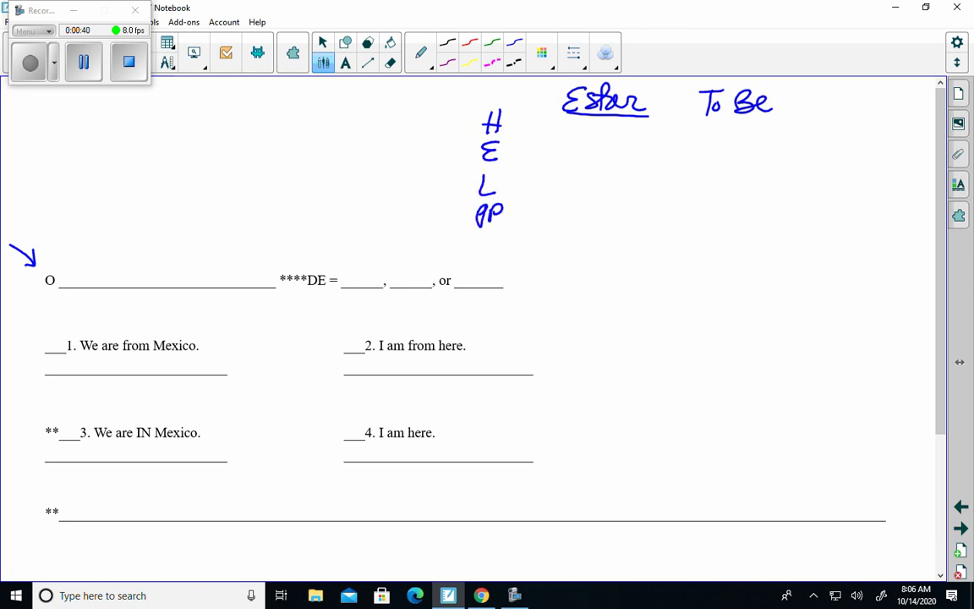
- Handwrite the conjugations "estoy", "estás", "está", "estamos" and "están" in blue under Estar
drag(580, 129, 615, 137)
mouse_move(606, 124)
mouse_down()
mouse_move(625, 129)
mouse_move(632, 156)
mouse_up()
drag(571, 158, 600, 165)
drag(594, 152, 627, 166)
drag(612, 150, 617, 145)
drag(565, 187, 576, 187)
mouse_move(590, 179)
mouse_down()
mouse_move(581, 194)
mouse_move(597, 194)
mouse_up()
mouse_move(590, 181)
mouse_down()
mouse_move(622, 194)
mouse_move(624, 173)
mouse_up()
drag(549, 224, 583, 225)
mouse_move(580, 212)
mouse_down()
mouse_move(609, 223)
mouse_move(631, 214)
mouse_up()
drag(643, 211, 634, 224)
mouse_move(550, 252)
mouse_down()
mouse_move(577, 247)
mouse_move(571, 255)
mouse_up()
mouse_move(597, 236)
mouse_down()
mouse_move(592, 255)
mouse_move(638, 255)
mouse_up()
drag(625, 240, 633, 233)
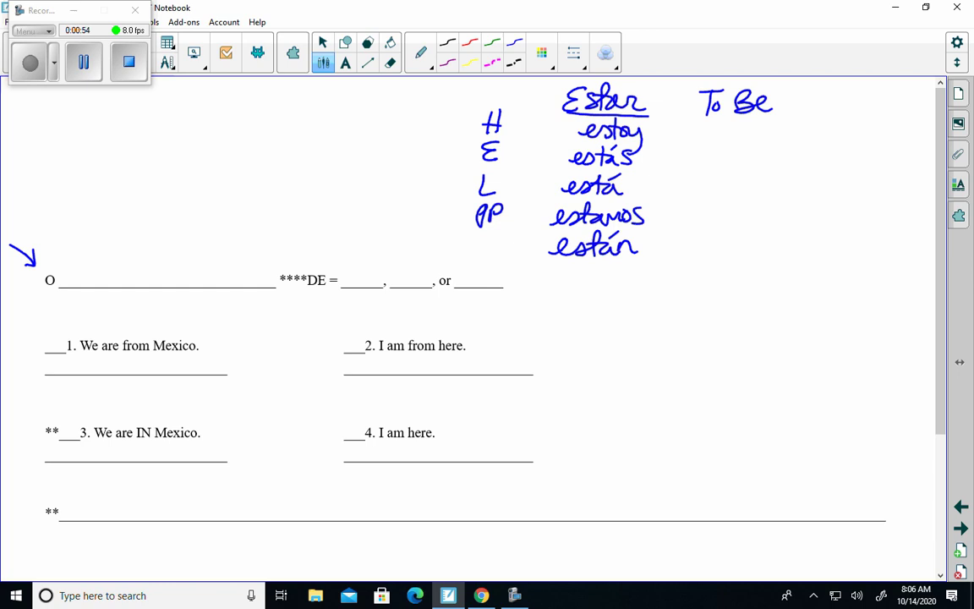
- With the thinnest red pen, write "Ser" underlined and draw arrows from Ser and Estar to "To Be"
click(573, 52)
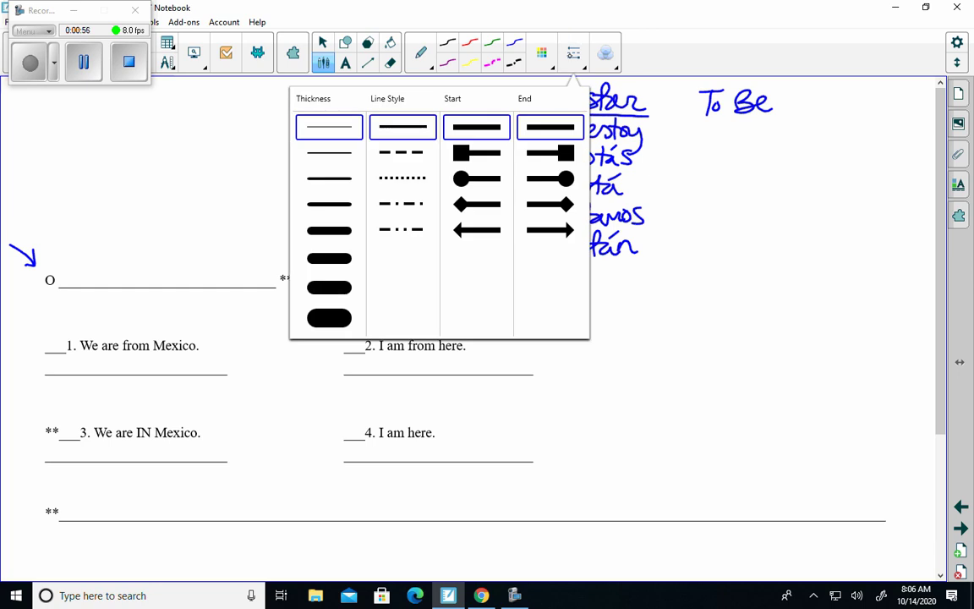
click(470, 42)
click(573, 52)
click(330, 126)
click(256, 106)
mouse_move(831, 91)
mouse_down()
mouse_move(812, 112)
mouse_move(876, 110)
mouse_move(778, 93)
mouse_up()
mouse_move(649, 100)
mouse_down()
mouse_move(708, 88)
mouse_move(701, 93)
mouse_up()
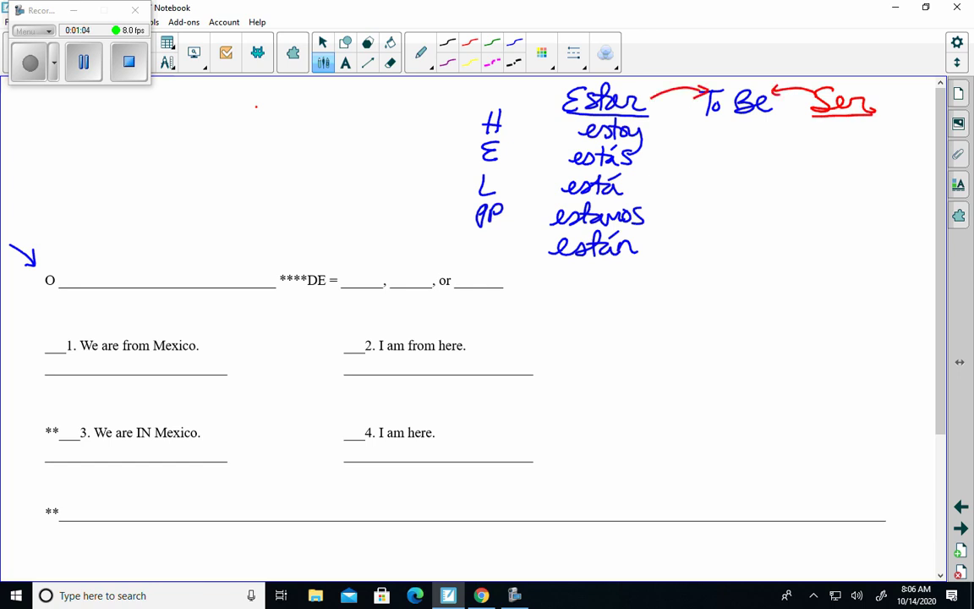
- Draw red lines across from each Estar form to "soy", "eres", "es", "somos" and "son" written under Ser
drag(659, 135, 810, 134)
mouse_move(828, 135)
mouse_down()
mouse_move(818, 145)
mouse_move(838, 142)
mouse_move(862, 156)
mouse_up()
drag(653, 163, 859, 177)
click(869, 166)
drag(658, 196, 818, 207)
mouse_move(665, 222)
mouse_down()
mouse_move(775, 222)
mouse_move(793, 232)
mouse_move(810, 222)
mouse_move(847, 232)
mouse_move(854, 222)
mouse_move(862, 234)
mouse_up()
mouse_move(670, 248)
mouse_down()
mouse_move(776, 248)
mouse_move(790, 257)
mouse_move(811, 250)
mouse_up()
click(814, 251)
mouse_move(822, 259)
mouse_down()
mouse_move(833, 247)
mouse_move(843, 259)
mouse_up()
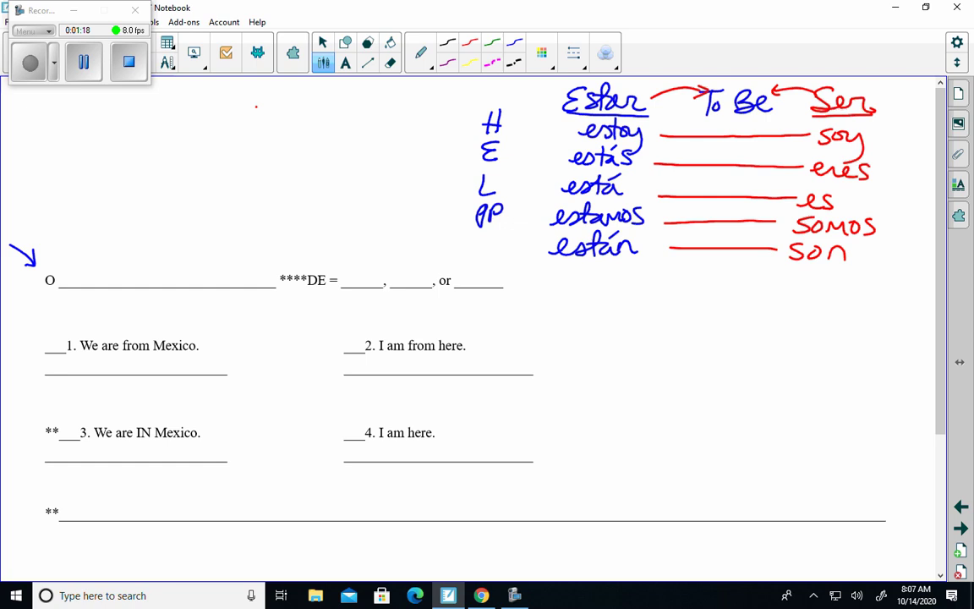
- Handwrite "C" and a starred "Origin" in red below the Ser conjugations
drag(800, 279, 803, 302)
mouse_move(789, 320)
mouse_down()
mouse_move(799, 327)
mouse_move(762, 323)
mouse_up()
mouse_move(766, 309)
mouse_down()
mouse_move(767, 322)
mouse_move(809, 324)
mouse_move(842, 358)
mouse_move(884, 341)
mouse_up()
click(817, 319)
click(860, 320)
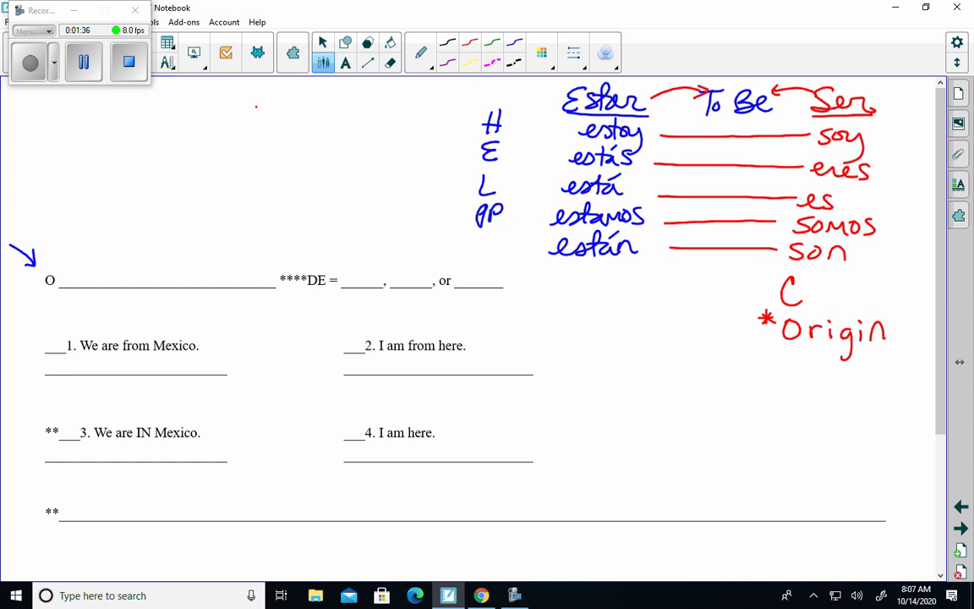
- Complete the worksheet's O blank in red by handwriting "rigin"
mouse_move(67, 270)
mouse_down()
mouse_move(68, 282)
mouse_move(81, 272)
mouse_move(90, 288)
mouse_up()
click(89, 268)
mouse_move(117, 273)
mouse_down()
mouse_move(109, 273)
mouse_move(107, 304)
mouse_move(129, 284)
mouse_move(158, 284)
mouse_up()
click(129, 261)
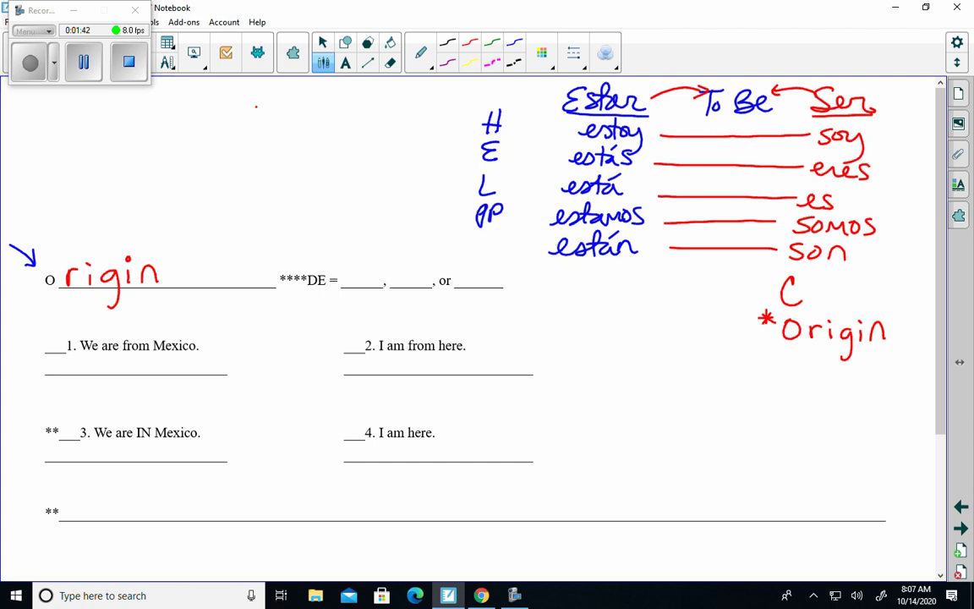
- Write "origen" and a double-underlined "FROM" in red above the completed Origin line
mouse_move(172, 221)
mouse_down()
mouse_move(191, 218)
mouse_move(198, 235)
mouse_up()
click(198, 215)
mouse_move(215, 222)
mouse_down()
mouse_move(212, 239)
mouse_move(259, 208)
mouse_move(225, 250)
mouse_move(239, 226)
mouse_up()
drag(225, 239, 234, 238)
mouse_move(242, 230)
mouse_down()
mouse_move(243, 249)
mouse_move(253, 248)
mouse_move(254, 224)
mouse_move(290, 227)
mouse_up()
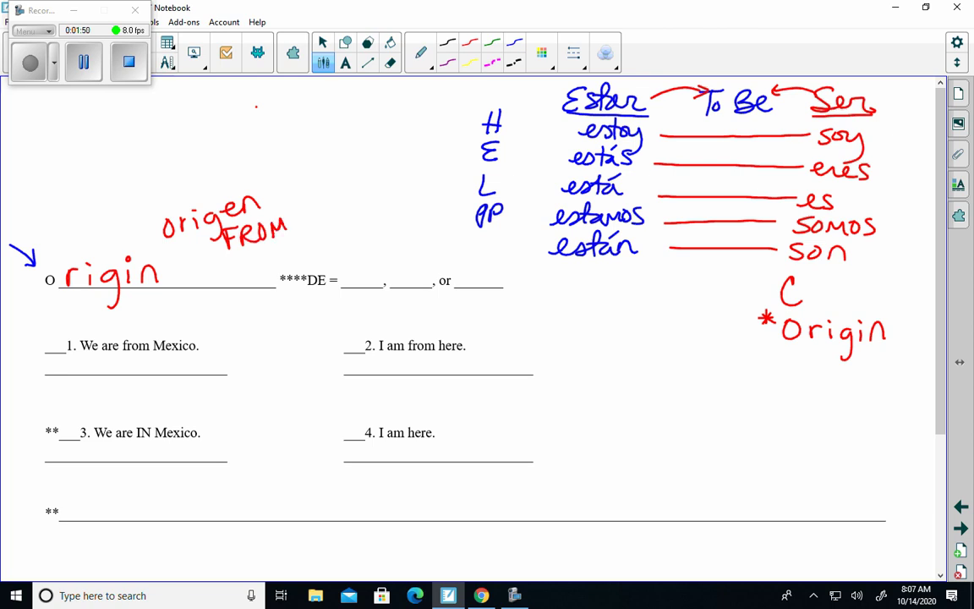
drag(235, 261, 298, 246)
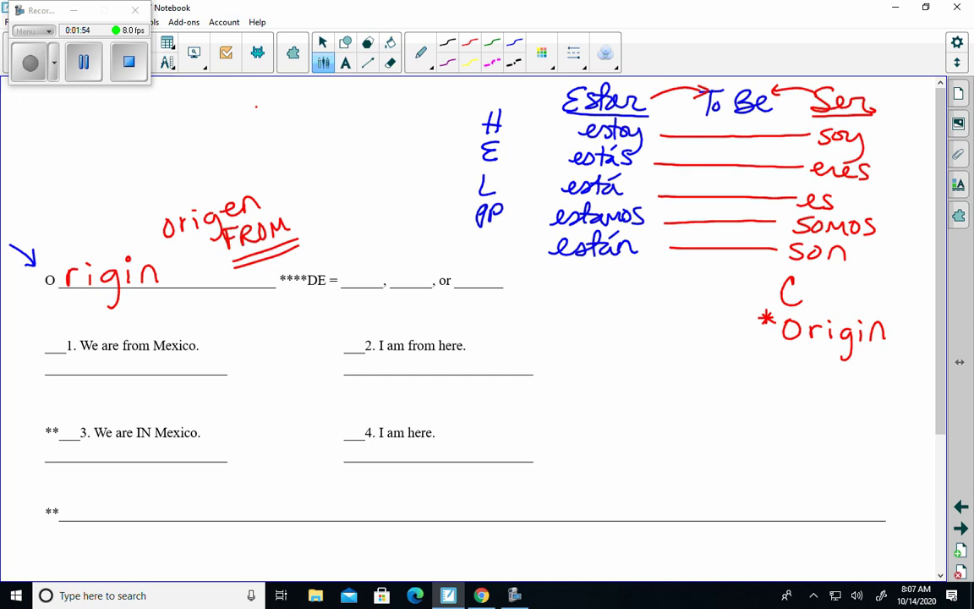
- Double-underline DE, fill its three blanks with "from", "of" and "about", and circle "from" in red
mouse_move(306, 289)
mouse_down()
mouse_move(326, 289)
mouse_move(326, 297)
mouse_up()
mouse_move(357, 249)
mouse_down()
mouse_move(343, 286)
mouse_move(364, 270)
mouse_move(409, 266)
mouse_move(416, 278)
mouse_move(425, 263)
mouse_move(480, 279)
mouse_move(519, 269)
mouse_up()
mouse_move(528, 260)
mouse_down()
mouse_move(528, 278)
mouse_move(538, 270)
mouse_up()
mouse_move(342, 291)
mouse_down()
mouse_move(380, 241)
mouse_move(350, 294)
mouse_up()
drag(383, 263, 388, 277)
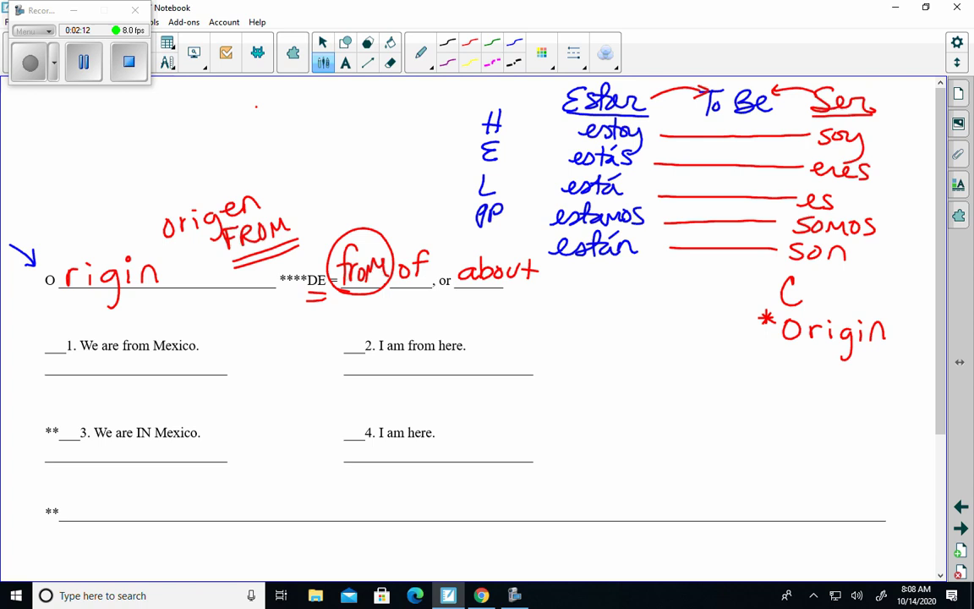
- Mark "We are" and "from" in sentence 1, label its blank "O", and draw an arrow from Origin to "somos"
scroll(474, 296, down, 2)
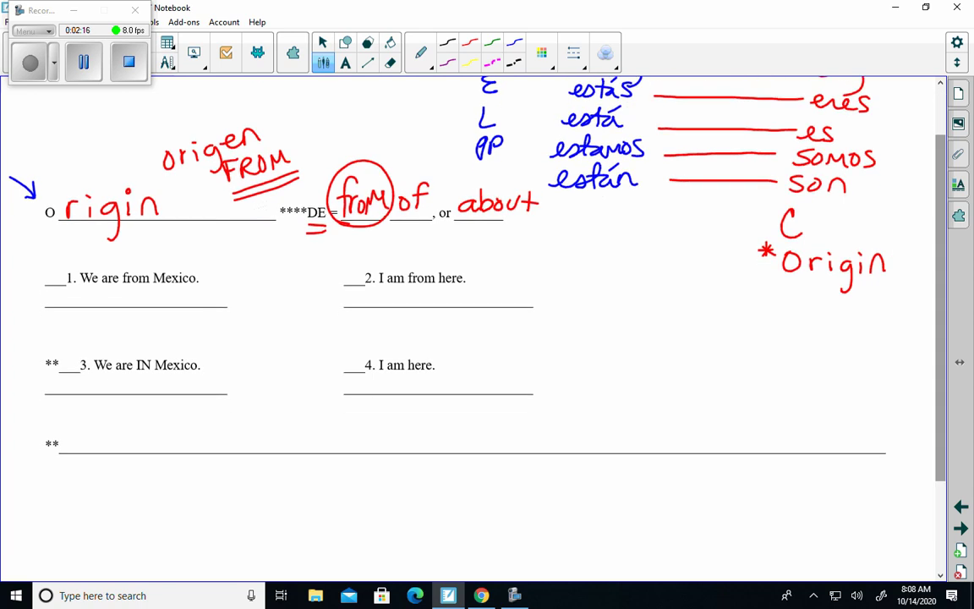
drag(85, 286, 122, 287)
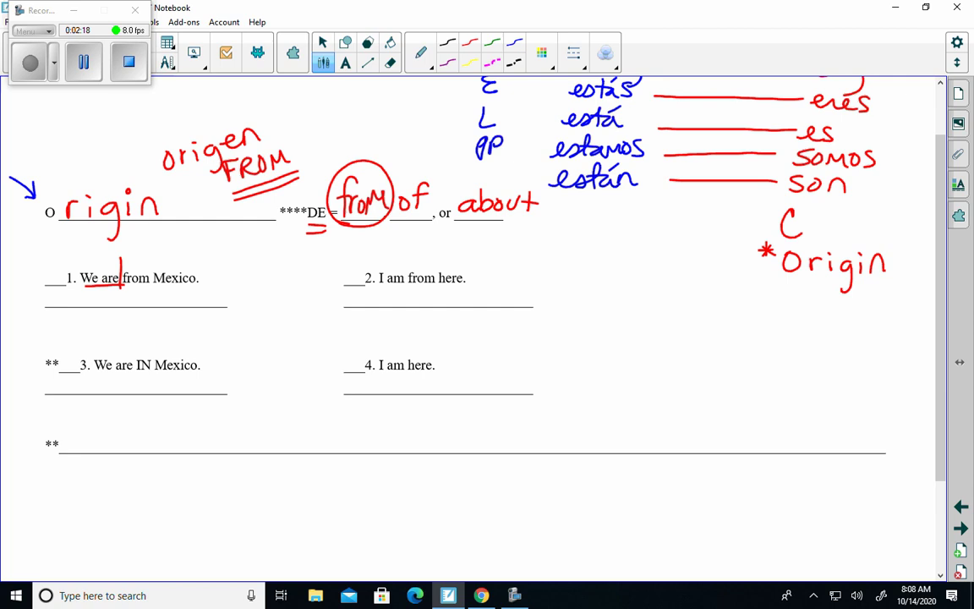
mouse_move(148, 252)
mouse_down()
mouse_move(135, 265)
mouse_move(145, 265)
mouse_up()
mouse_move(48, 260)
mouse_down()
mouse_move(41, 275)
mouse_move(49, 260)
mouse_up()
drag(941, 265, 942, 239)
drag(775, 334, 785, 324)
mouse_move(913, 311)
mouse_down()
mouse_move(891, 198)
mouse_move(908, 202)
mouse_up()
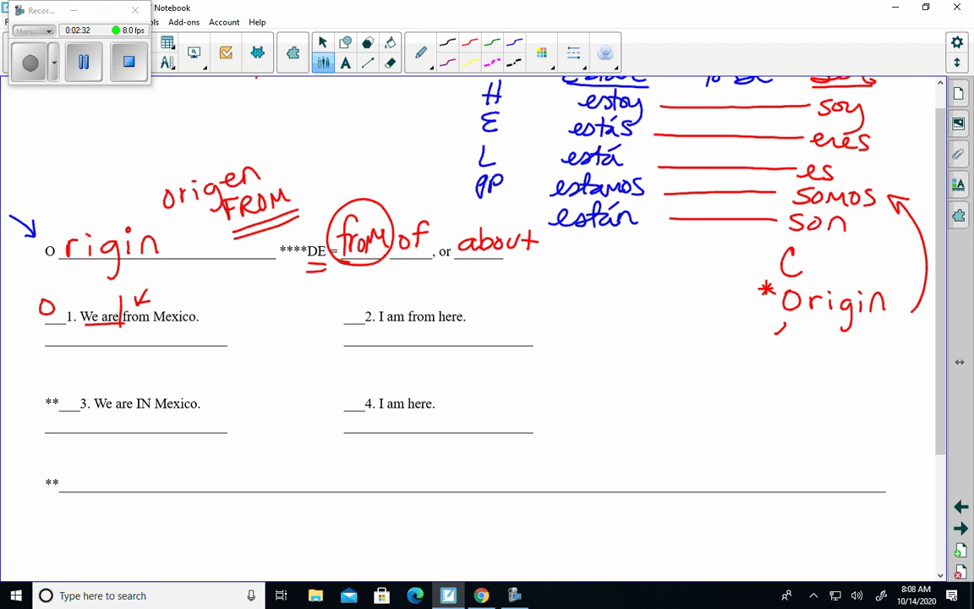
- Write "Somos de México." in red under sentence 1 and link sentences 1 and 3 with a double-headed arrow
mouse_move(68, 327)
mouse_down()
mouse_move(55, 341)
mouse_move(78, 330)
mouse_move(105, 342)
mouse_move(118, 331)
mouse_move(126, 343)
mouse_move(144, 328)
mouse_move(172, 345)
mouse_move(222, 341)
mouse_up()
drag(225, 327, 236, 340)
drag(227, 325, 251, 341)
mouse_move(251, 328)
mouse_down()
mouse_move(240, 341)
mouse_move(258, 341)
mouse_up()
drag(257, 323, 268, 341)
drag(277, 329, 280, 337)
click(289, 338)
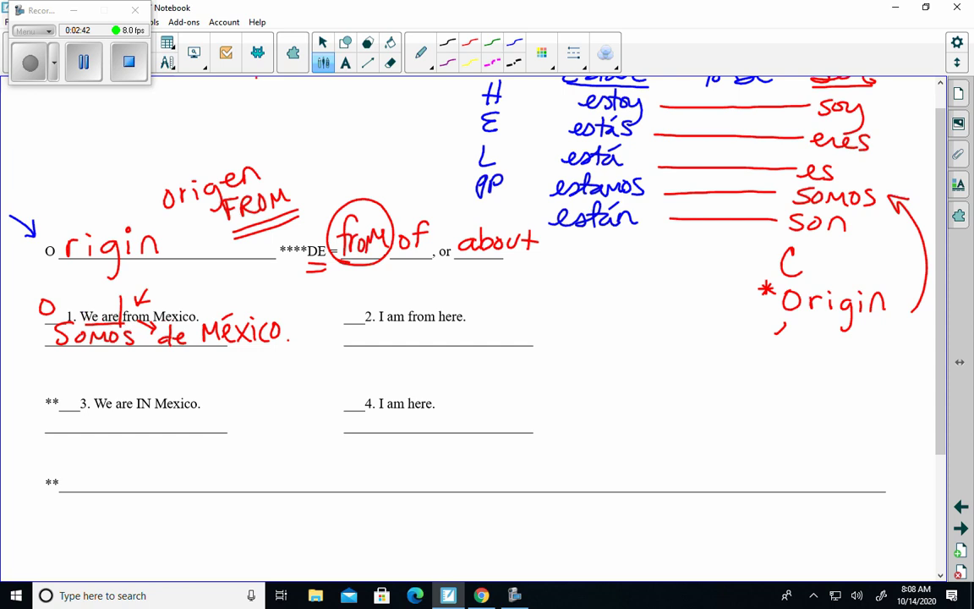
mouse_move(34, 306)
mouse_down()
mouse_move(15, 369)
mouse_move(25, 408)
mouse_move(27, 312)
mouse_up()
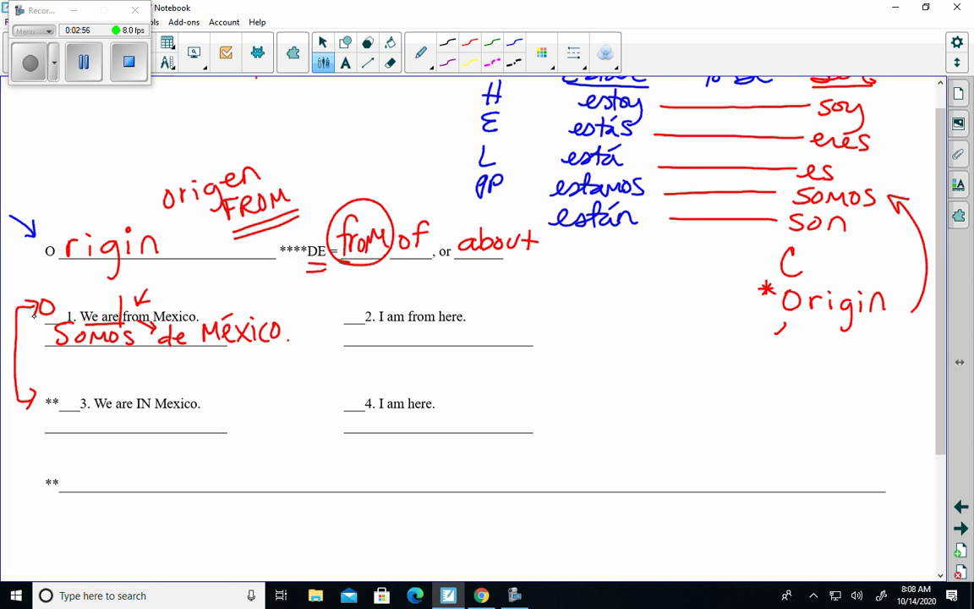
- In thin blue pen, label sentence 3 "L", expand the list's L to "Loc", and circle "IN" and sentence 1's "from"
click(514, 43)
click(573, 53)
click(329, 127)
drag(136, 413, 151, 411)
mouse_move(64, 378)
mouse_down()
mouse_move(65, 404)
mouse_move(78, 406)
mouse_up()
drag(503, 139, 509, 142)
mouse_move(150, 394)
mouse_down()
mouse_move(135, 411)
mouse_move(152, 395)
mouse_up()
mouse_move(128, 308)
mouse_down()
mouse_move(136, 325)
mouse_move(123, 305)
mouse_up()
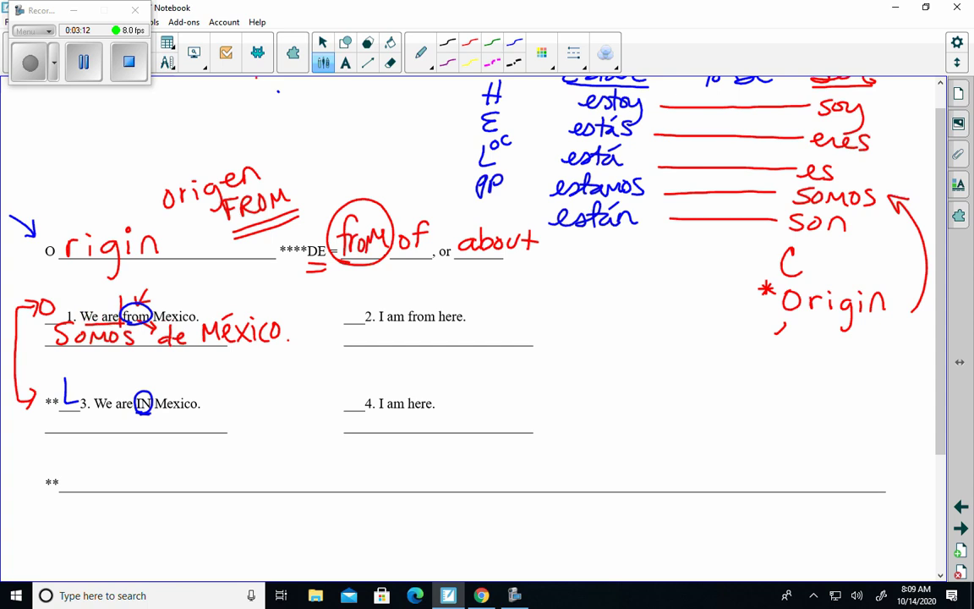
- Underline "Somos" and point an arrow at "Loc" in blue, then answer sentence 3 with "Estamos en México"
mouse_move(65, 347)
mouse_down()
mouse_move(133, 348)
mouse_move(65, 349)
mouse_up()
drag(430, 150, 465, 150)
mouse_move(457, 142)
mouse_down()
mouse_move(469, 149)
mouse_move(450, 159)
mouse_up()
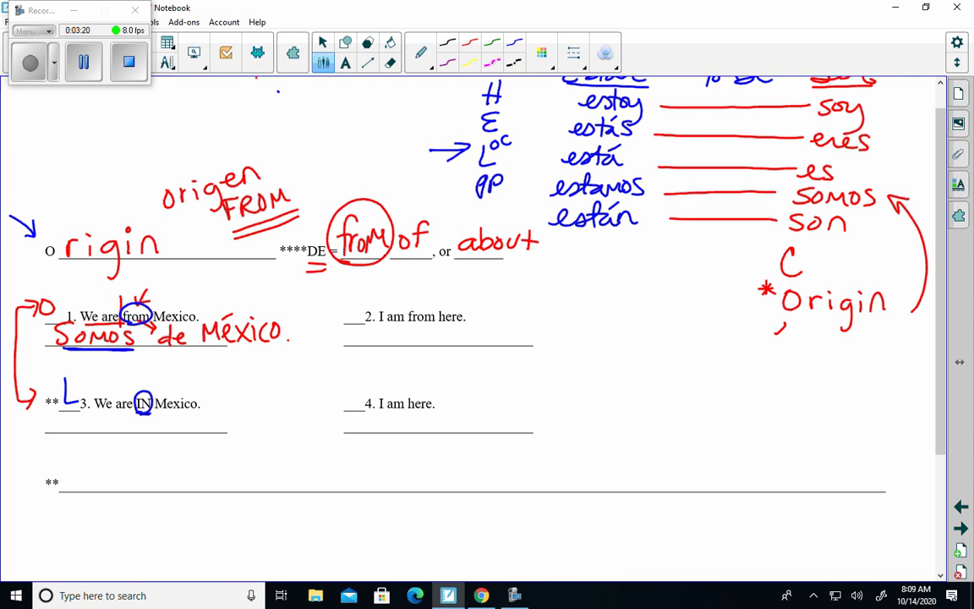
mouse_move(99, 415)
mouse_down()
mouse_move(98, 427)
mouse_move(117, 427)
mouse_move(124, 415)
mouse_move(135, 426)
mouse_move(163, 419)
mouse_up()
mouse_move(177, 415)
mouse_down()
mouse_move(170, 427)
mouse_move(213, 427)
mouse_move(228, 408)
mouse_move(275, 423)
mouse_move(300, 416)
mouse_move(254, 393)
mouse_up()
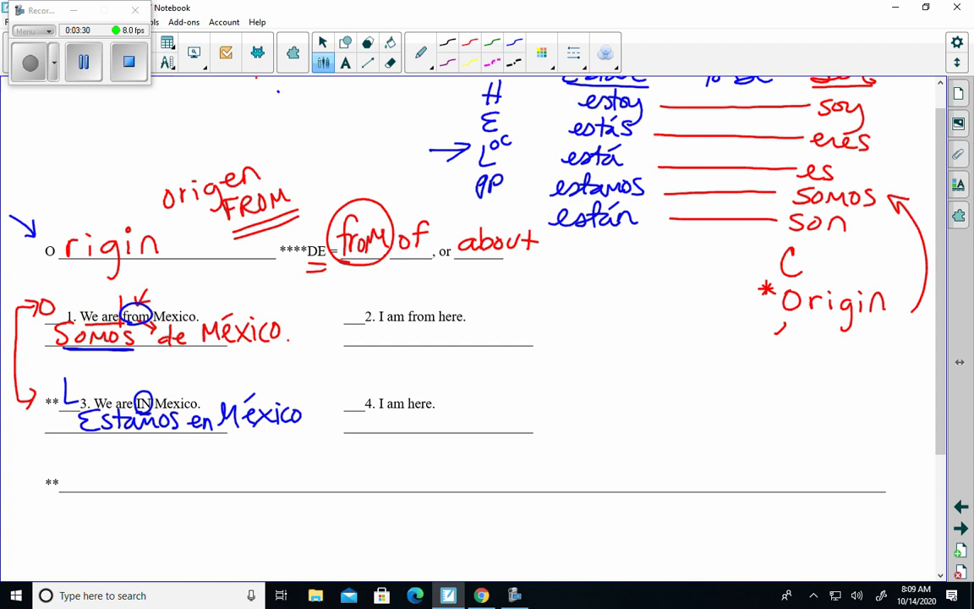
- Underline "here" in sentence 4, label it "L", reinforce the arrow to "Loc", and tick "estoy" in blue
drag(402, 415, 436, 408)
mouse_move(418, 159)
mouse_down()
mouse_move(459, 147)
mouse_move(443, 162)
mouse_up()
mouse_move(346, 379)
mouse_down()
mouse_move(347, 402)
mouse_move(365, 402)
mouse_up()
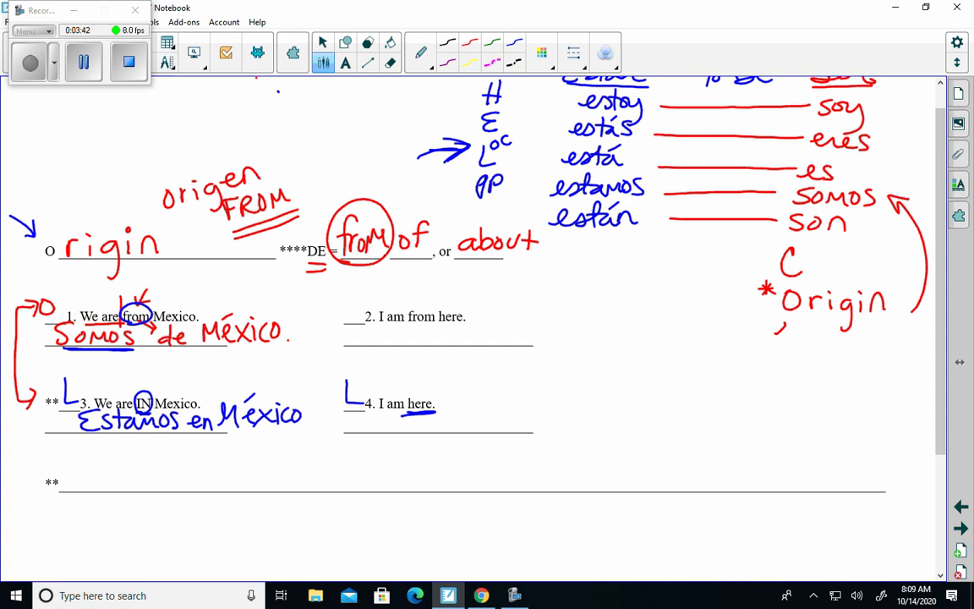
drag(420, 154, 469, 145)
drag(425, 159, 467, 147)
mouse_move(407, 156)
mouse_down()
mouse_move(463, 144)
mouse_move(402, 156)
mouse_up()
drag(554, 102, 560, 94)
- Handwrite "Estoy aquí." in blue as the answer to sentence 4
mouse_move(467, 404)
mouse_down()
mouse_move(451, 416)
mouse_move(470, 432)
mouse_up()
mouse_move(453, 418)
mouse_down()
mouse_move(466, 416)
mouse_move(475, 431)
mouse_up()
mouse_move(497, 404)
mouse_down()
mouse_move(495, 431)
mouse_move(505, 409)
mouse_move(526, 459)
mouse_up()
mouse_move(558, 414)
mouse_down()
mouse_move(559, 429)
mouse_move(575, 414)
mouse_move(578, 446)
mouse_move(616, 431)
mouse_up()
drag(614, 409, 619, 402)
click(626, 420)
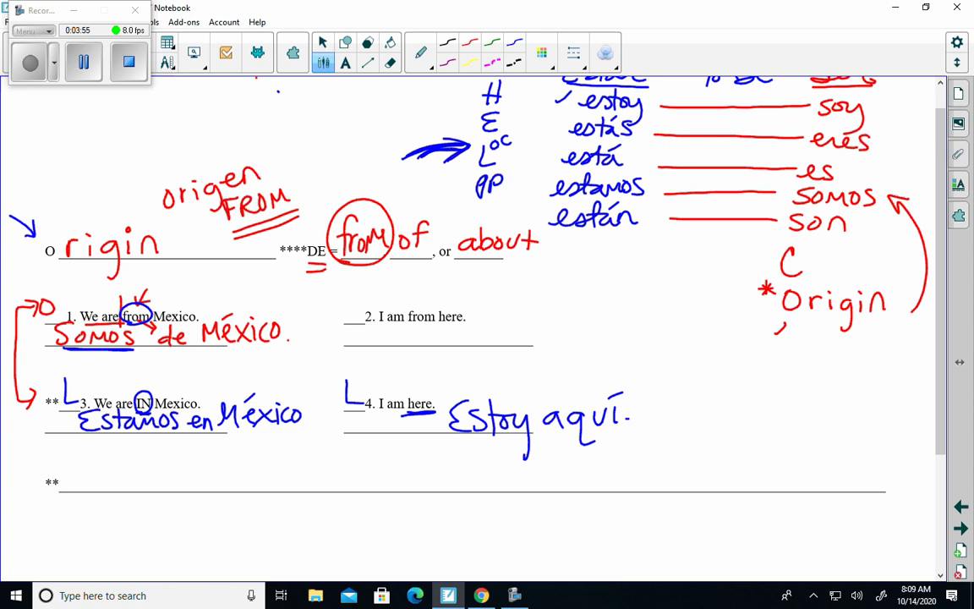
- With the thinnest red pen, underline "from" in sentence 2, label it "O", point an arrow at Origin, and circle "soy"
click(470, 42)
click(573, 53)
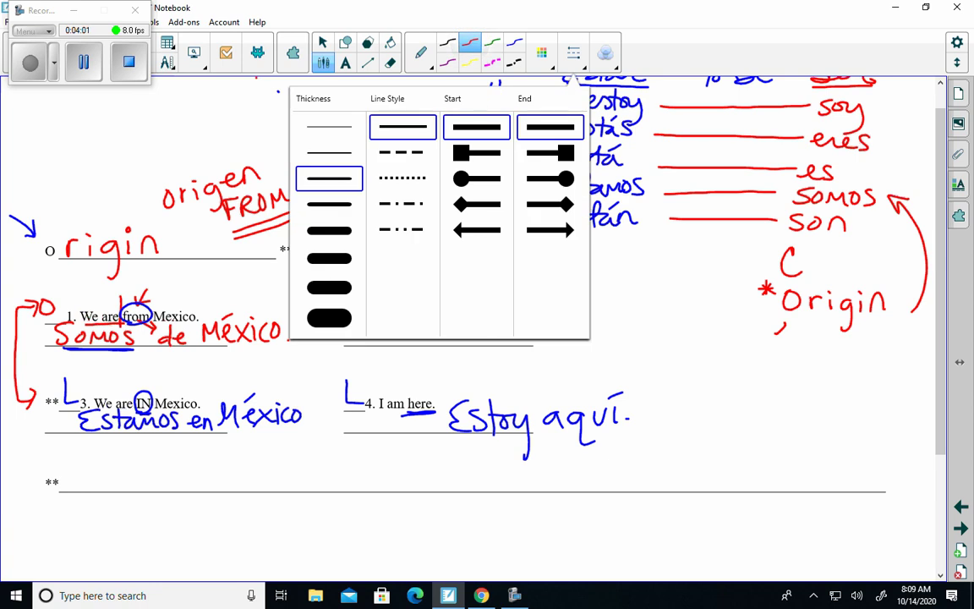
click(328, 126)
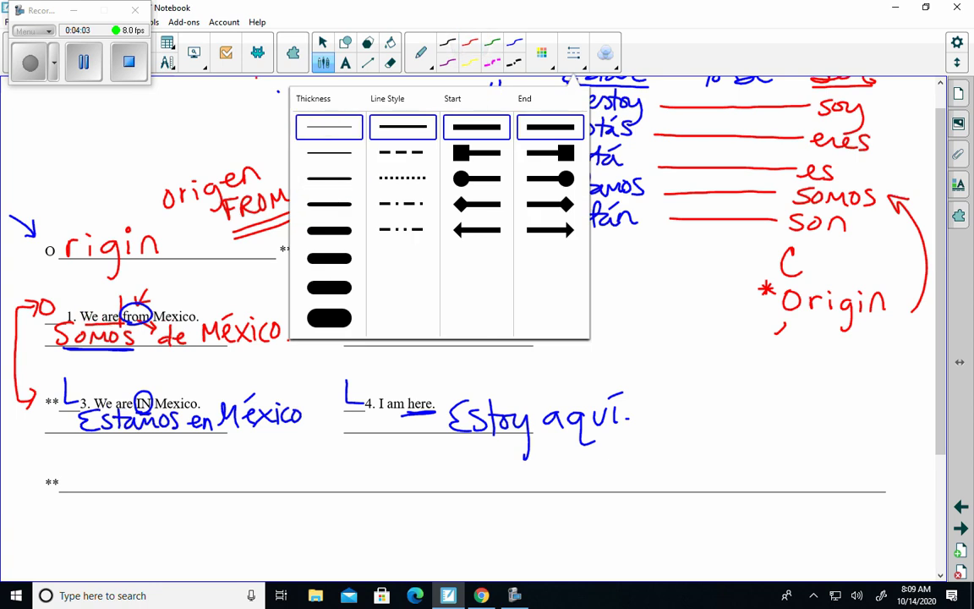
click(240, 114)
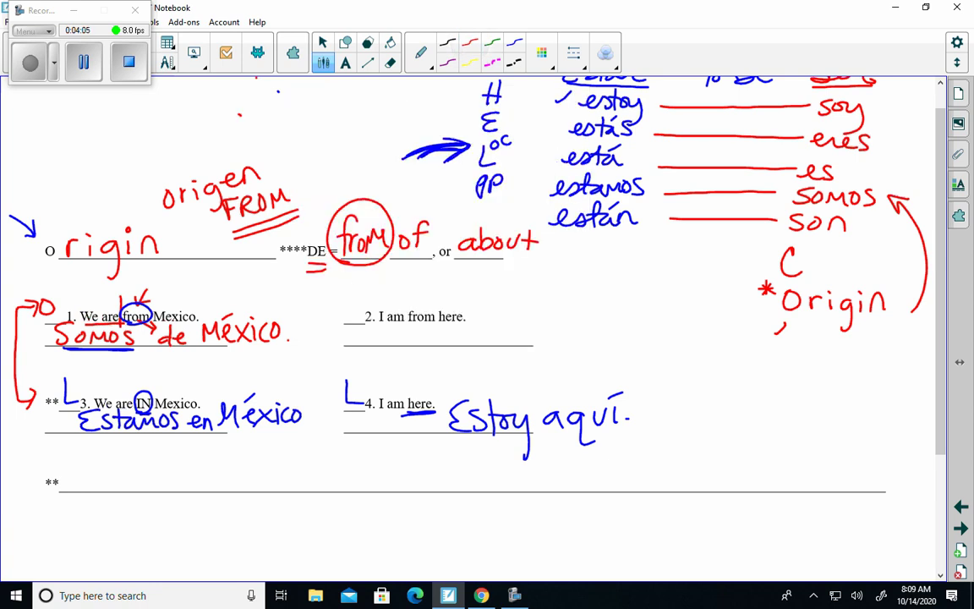
drag(405, 324, 437, 323)
drag(406, 325, 436, 324)
mouse_move(331, 298)
mouse_down()
mouse_move(348, 298)
mouse_move(329, 298)
mouse_up()
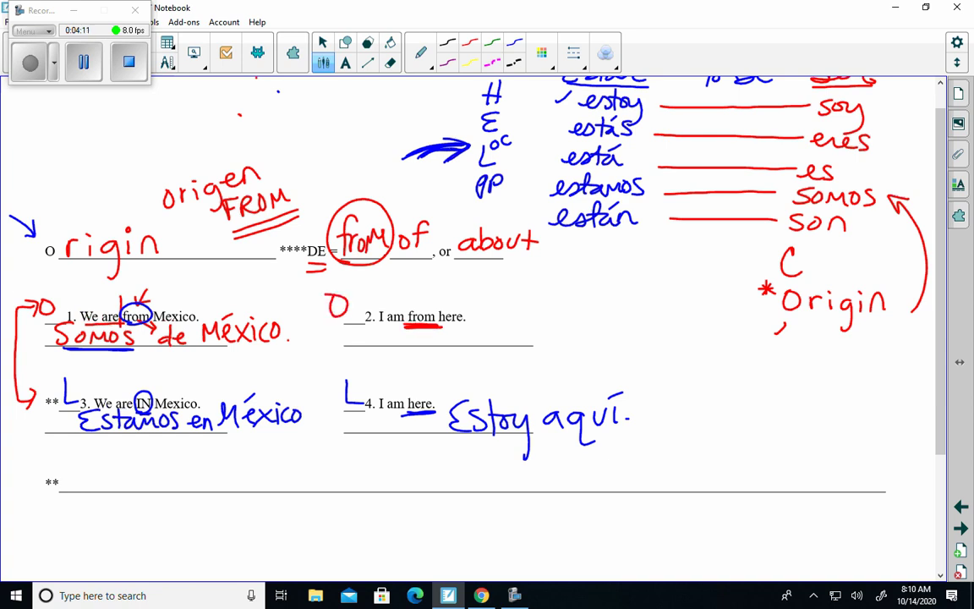
drag(743, 371, 786, 319)
mouse_move(764, 337)
mouse_down()
mouse_move(786, 318)
mouse_move(792, 331)
mouse_up()
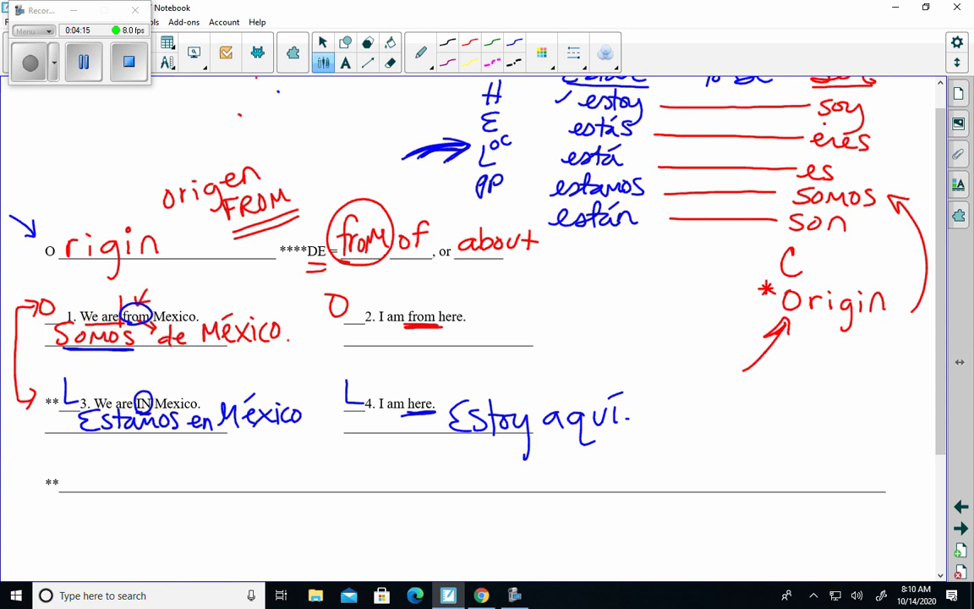
mouse_move(846, 88)
mouse_down()
mouse_move(811, 114)
mouse_move(853, 88)
mouse_up()
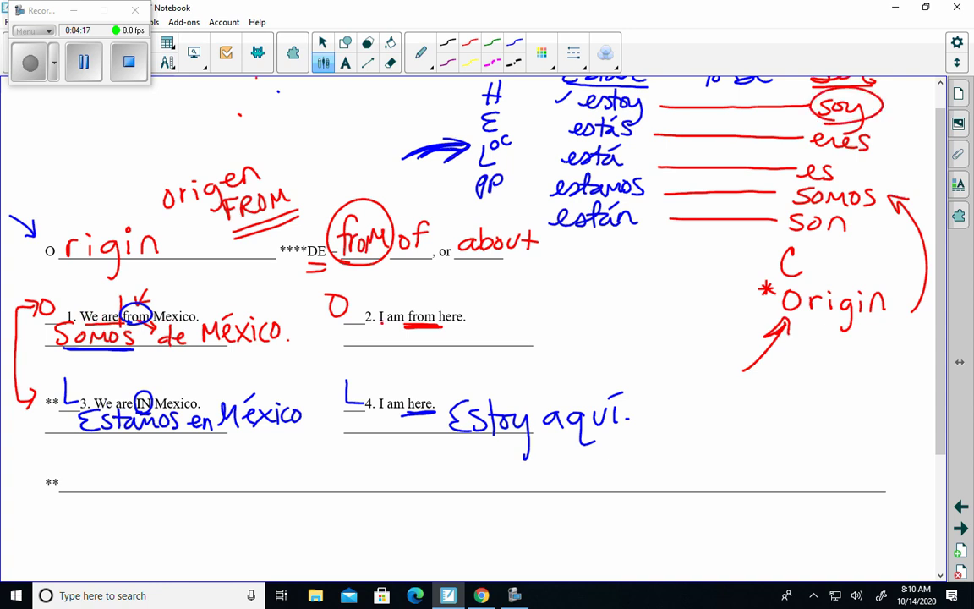
- Handwrite "Soy de aquí" in red as the answer to sentence 2
mouse_move(377, 327)
mouse_down()
mouse_move(362, 342)
mouse_move(415, 328)
mouse_move(398, 362)
mouse_up()
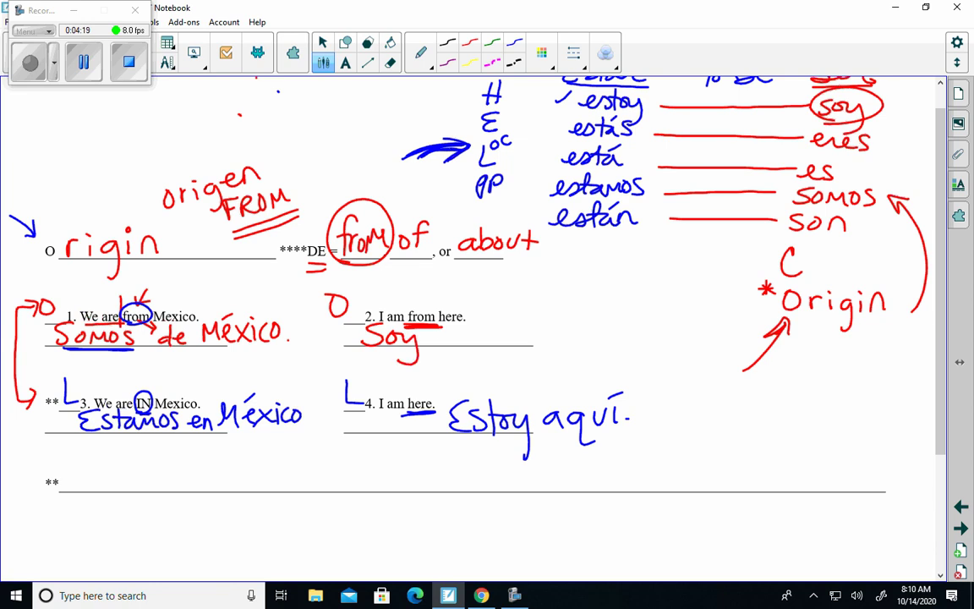
mouse_move(446, 333)
mouse_down()
mouse_move(435, 344)
mouse_move(449, 344)
mouse_up()
mouse_move(453, 339)
mouse_down()
mouse_move(489, 336)
mouse_move(522, 353)
mouse_up()
mouse_move(531, 331)
mouse_down()
mouse_move(531, 342)
mouse_move(546, 342)
mouse_up()
drag(555, 328, 555, 344)
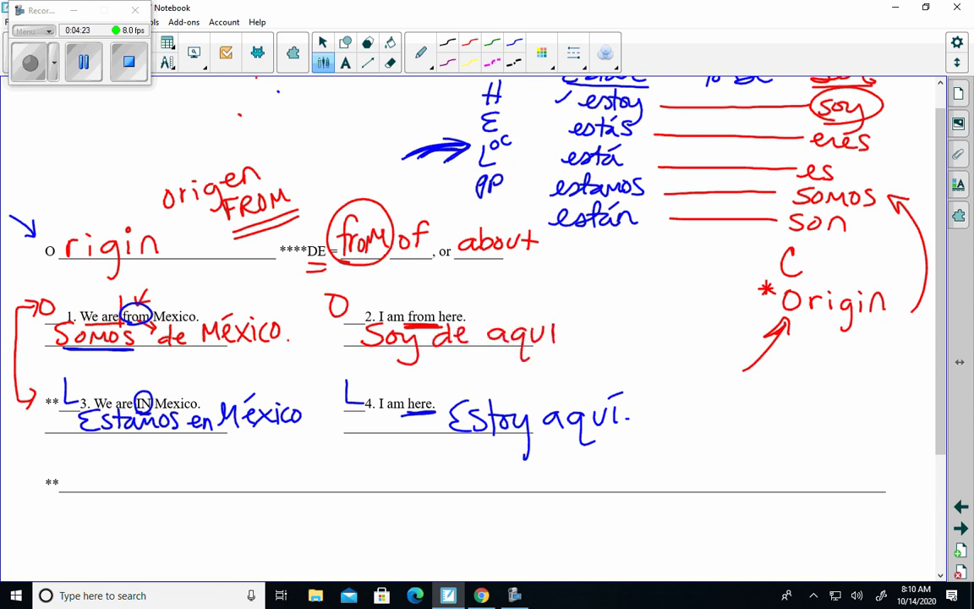
drag(569, 308, 547, 316)
- Write a double-underlined "P" in red below Origin
scroll(429, 270, up, 1)
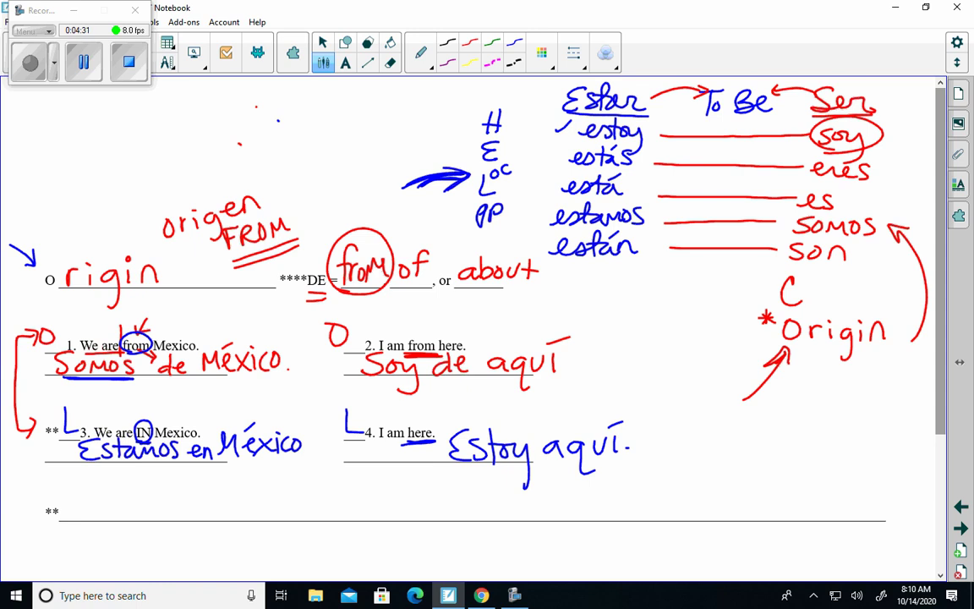
drag(796, 370, 790, 406)
mouse_move(790, 406)
mouse_down()
mouse_move(804, 373)
mouse_move(793, 391)
mouse_move(816, 422)
mouse_move(771, 420)
mouse_up()
drag(771, 420, 807, 419)
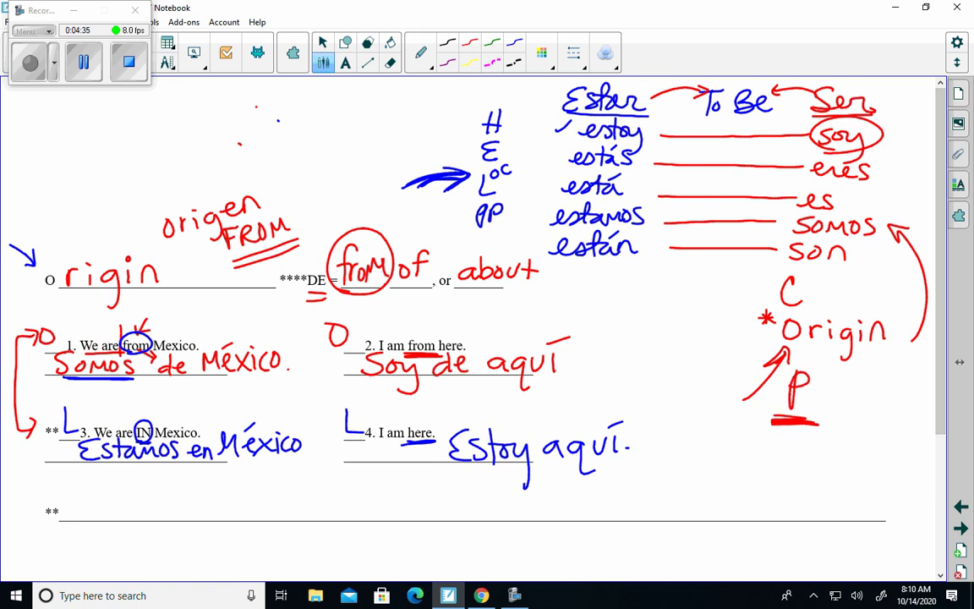
- Tick the five Ser forms plus C, Origin and P in red, and write "and Time" beneath them
drag(906, 122, 923, 110)
mouse_move(895, 156)
mouse_down()
mouse_move(902, 169)
mouse_move(918, 149)
mouse_up()
mouse_move(866, 196)
mouse_down()
mouse_move(867, 204)
mouse_move(888, 190)
mouse_move(920, 197)
mouse_up()
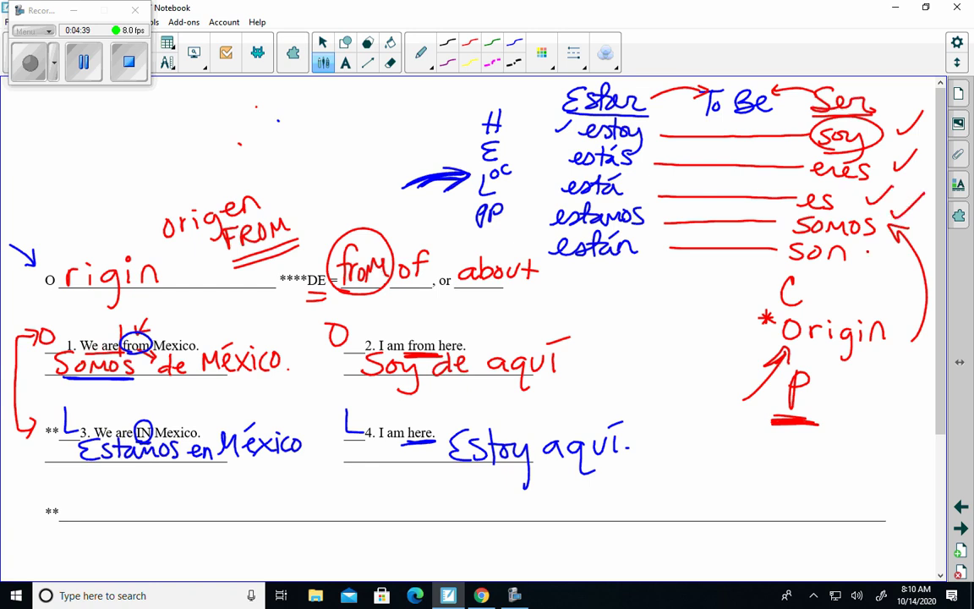
drag(866, 251, 888, 244)
mouse_move(757, 279)
mouse_down()
mouse_move(764, 287)
mouse_move(774, 276)
mouse_up()
mouse_move(754, 328)
mouse_down()
mouse_move(760, 340)
mouse_move(782, 321)
mouse_up()
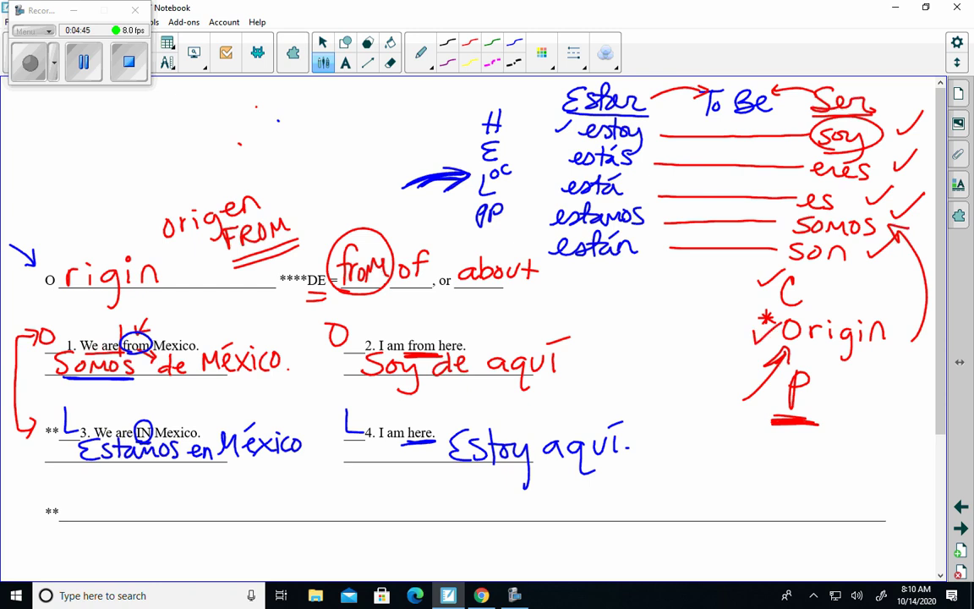
mouse_move(763, 396)
mouse_down()
mouse_move(769, 408)
mouse_move(783, 386)
mouse_up()
mouse_move(802, 461)
mouse_down()
mouse_move(815, 445)
mouse_move(837, 461)
mouse_move(855, 432)
mouse_move(864, 495)
mouse_move(887, 480)
mouse_move(897, 491)
mouse_up()
drag(899, 484, 914, 487)
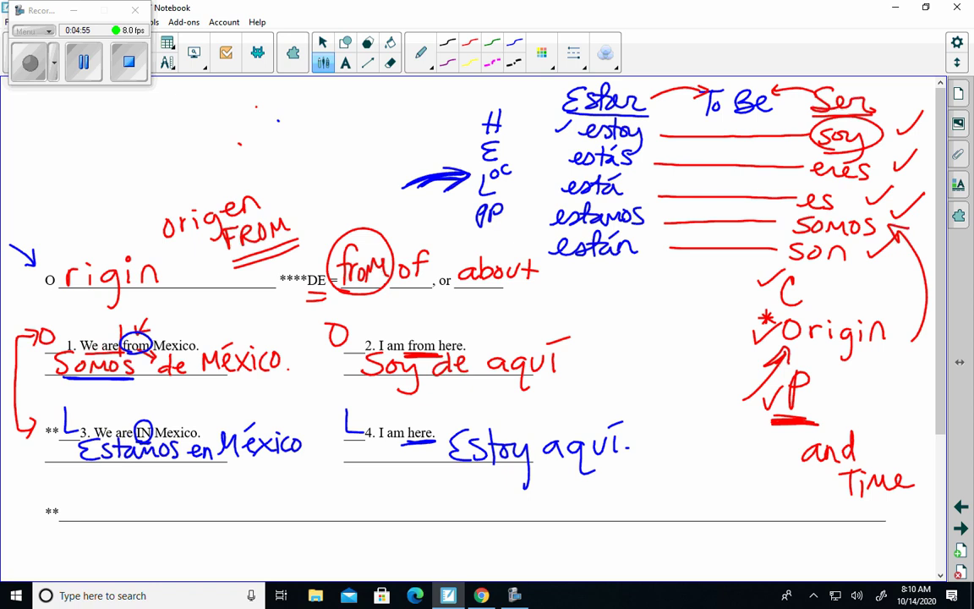
- Circle sentence 3's "L" and the Ser heading in red, and emphasize the arrows pointing to "Loc" and Origin
mouse_move(59, 388)
mouse_down()
mouse_move(37, 410)
mouse_move(66, 442)
mouse_move(93, 410)
mouse_move(20, 409)
mouse_up()
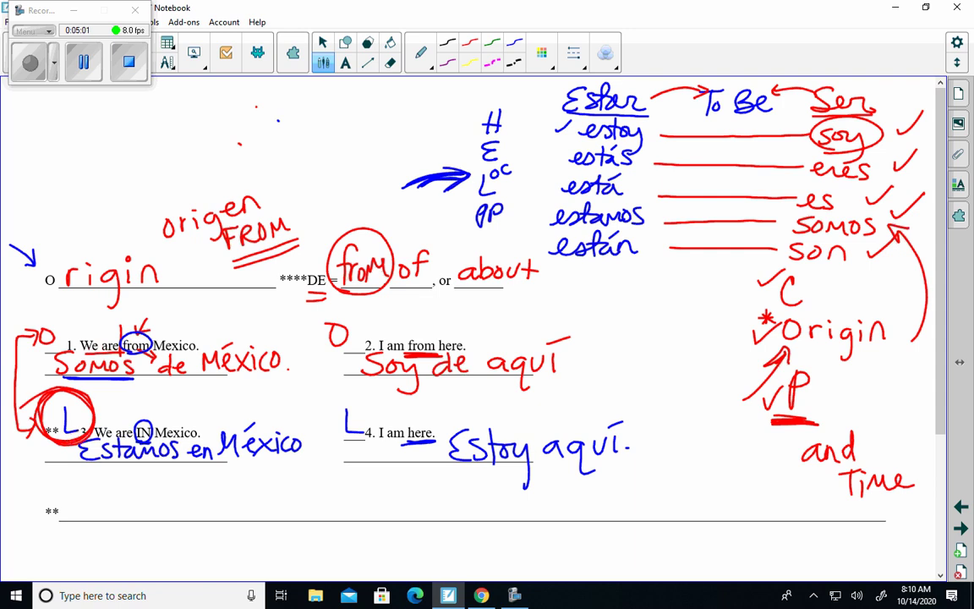
mouse_move(408, 187)
mouse_down()
mouse_move(453, 179)
mouse_move(442, 203)
mouse_up()
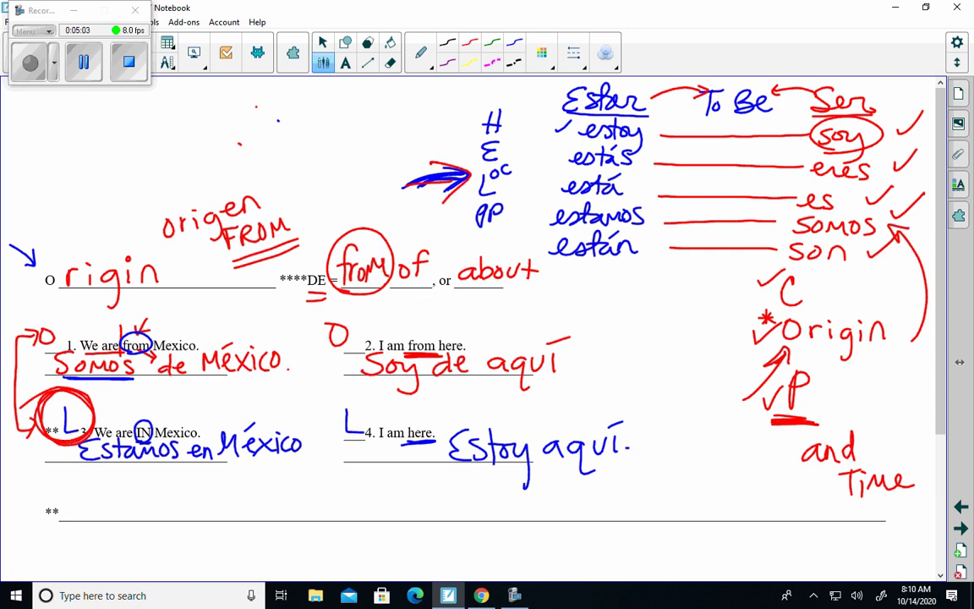
mouse_move(757, 395)
mouse_down()
mouse_move(782, 348)
mouse_move(787, 365)
mouse_move(771, 367)
mouse_up()
drag(799, 110, 812, 114)
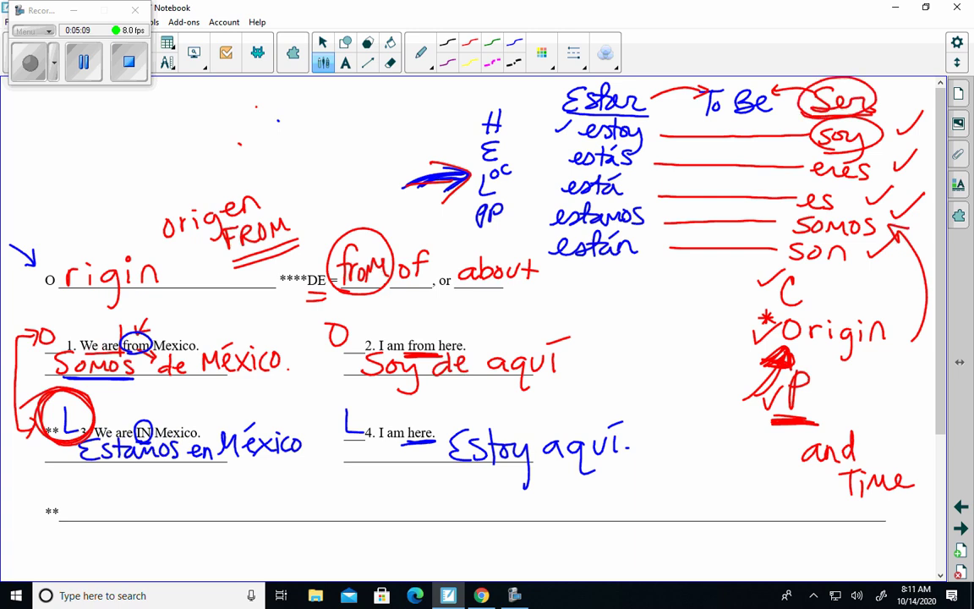